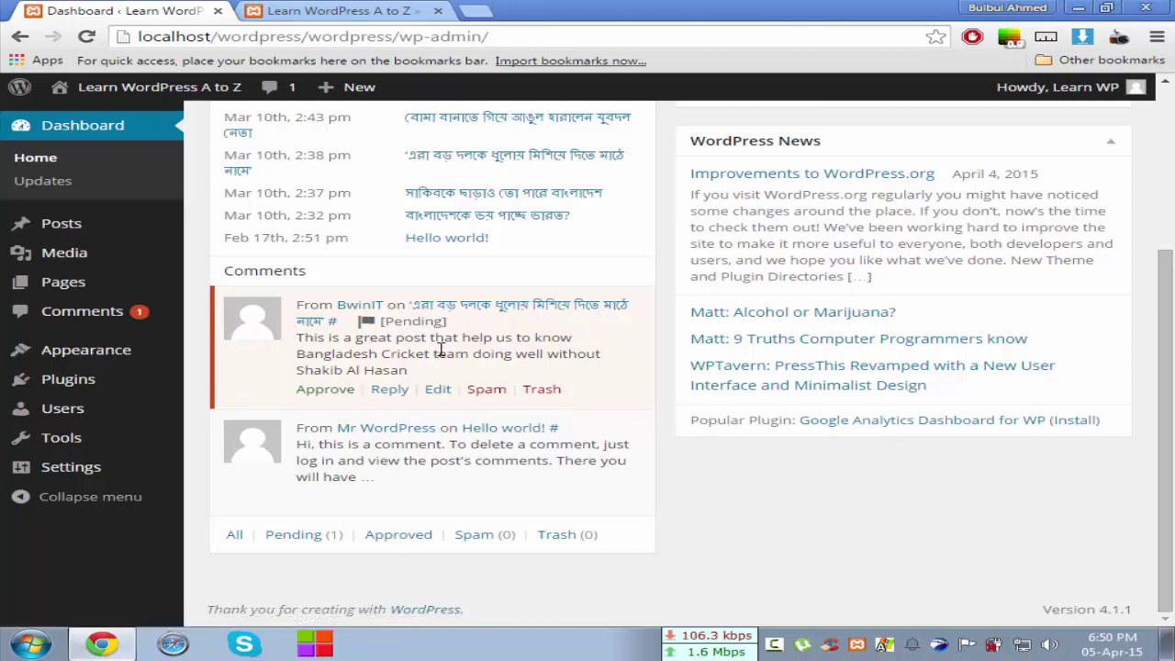
Open the comments list, view the pending BwinIT comment's post through its submission date, and return to the list
{"action": "left_click", "coordinate": [96, 314]}
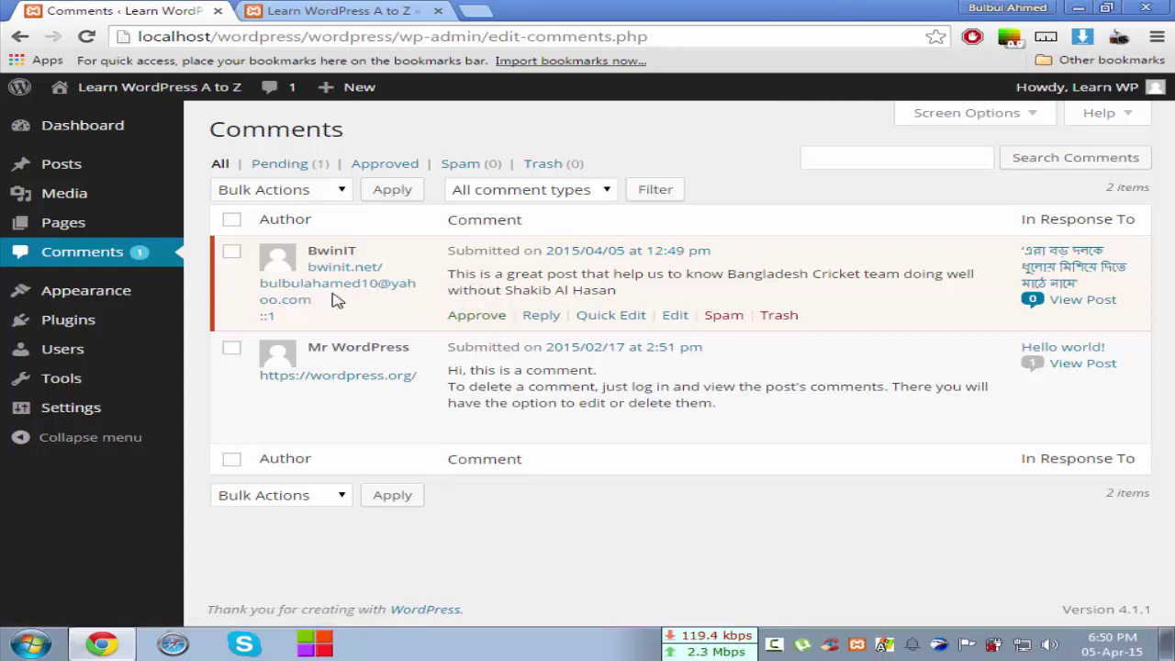
{"action": "left_click_drag", "start_coordinate": [448, 252], "coordinate": [540, 251]}
{"action": "left_click", "coordinate": [551, 252]}
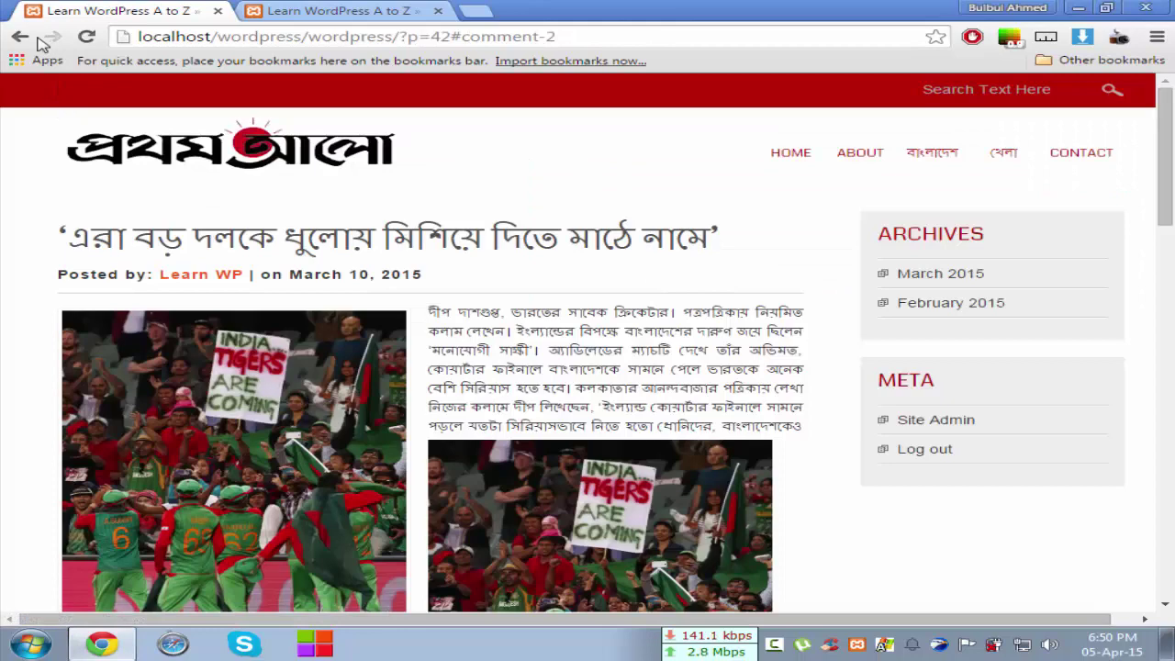
{"action": "left_click", "coordinate": [20, 37]}
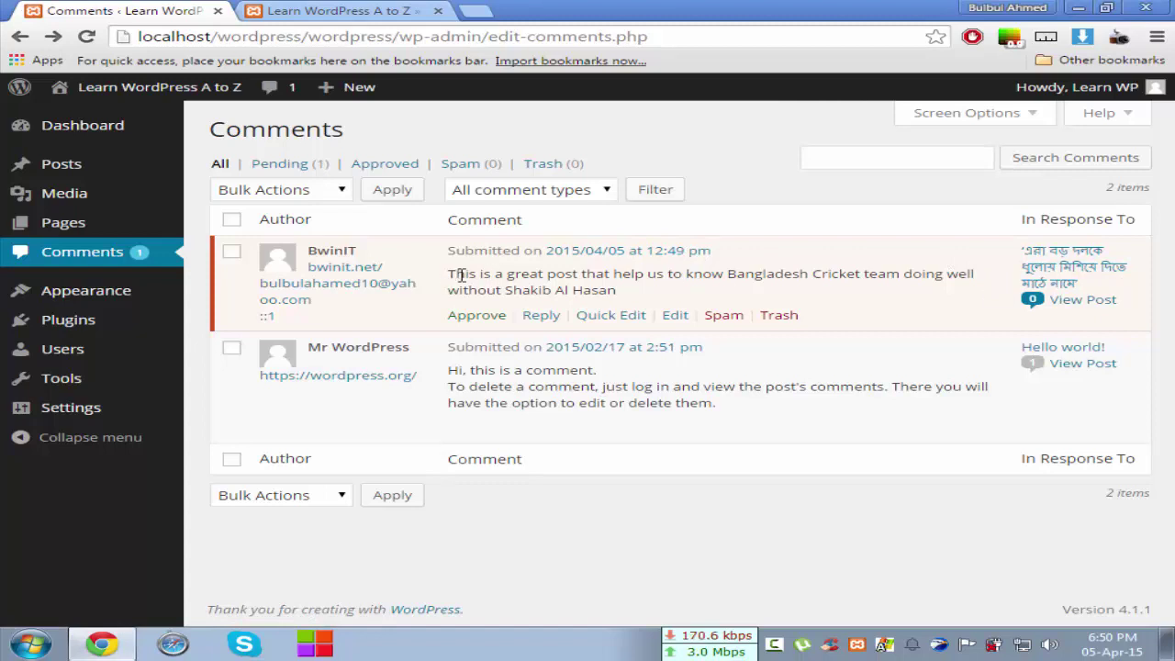
Read the pending BwinIT comment in the comments list and compare it with its display on the public post page
{"action": "left_click_drag", "start_coordinate": [450, 278], "coordinate": [636, 289]}
{"action": "left_click", "coordinate": [641, 295]}
{"action": "left_click", "coordinate": [483, 318]}
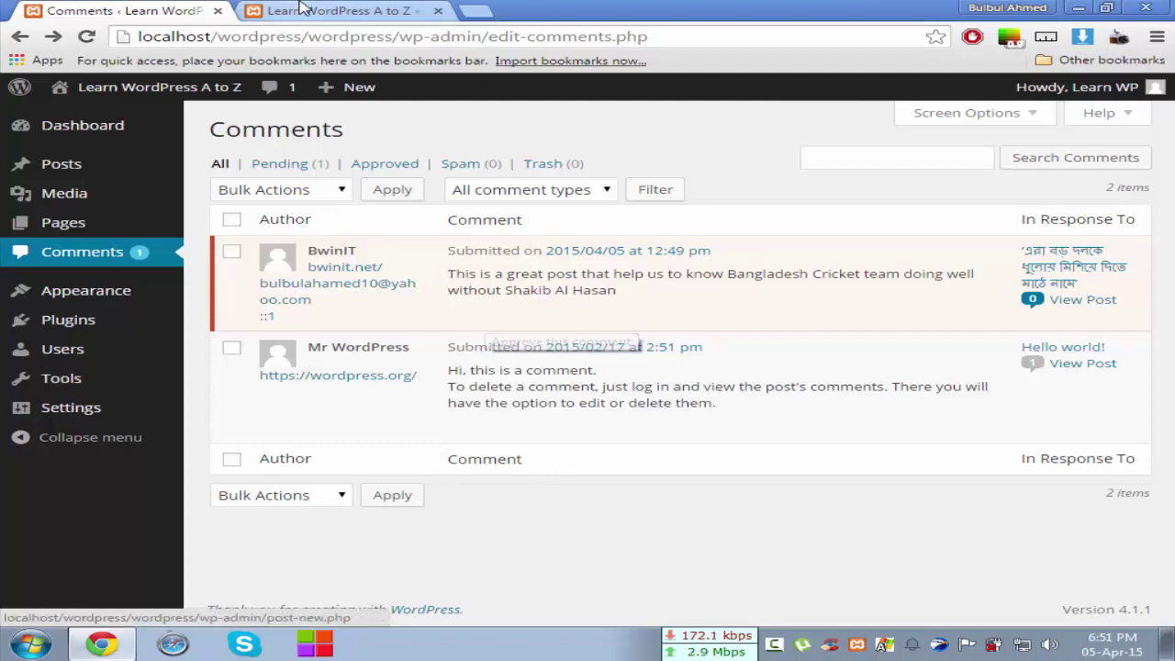
{"action": "key", "text": "ctrl+Tab"}
{"action": "scroll", "coordinate": [528, 338], "scroll_direction": "down", "scroll_amount": 15}
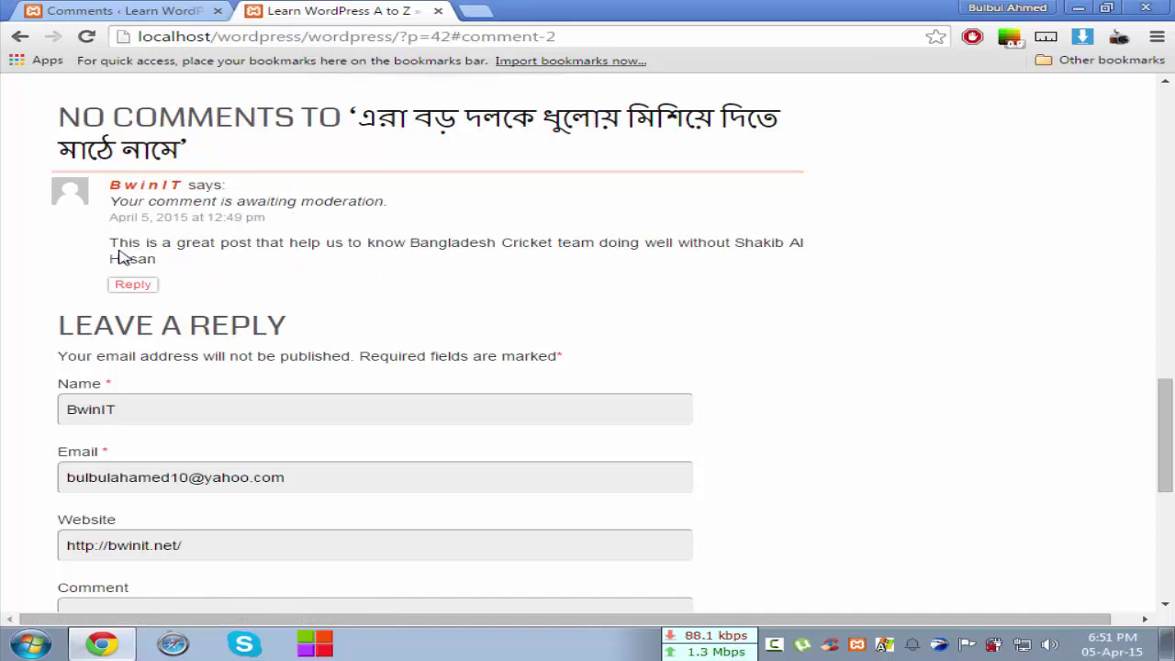
{"action": "left_click_drag", "start_coordinate": [111, 246], "coordinate": [158, 265]}
{"action": "left_click", "coordinate": [137, 295]}
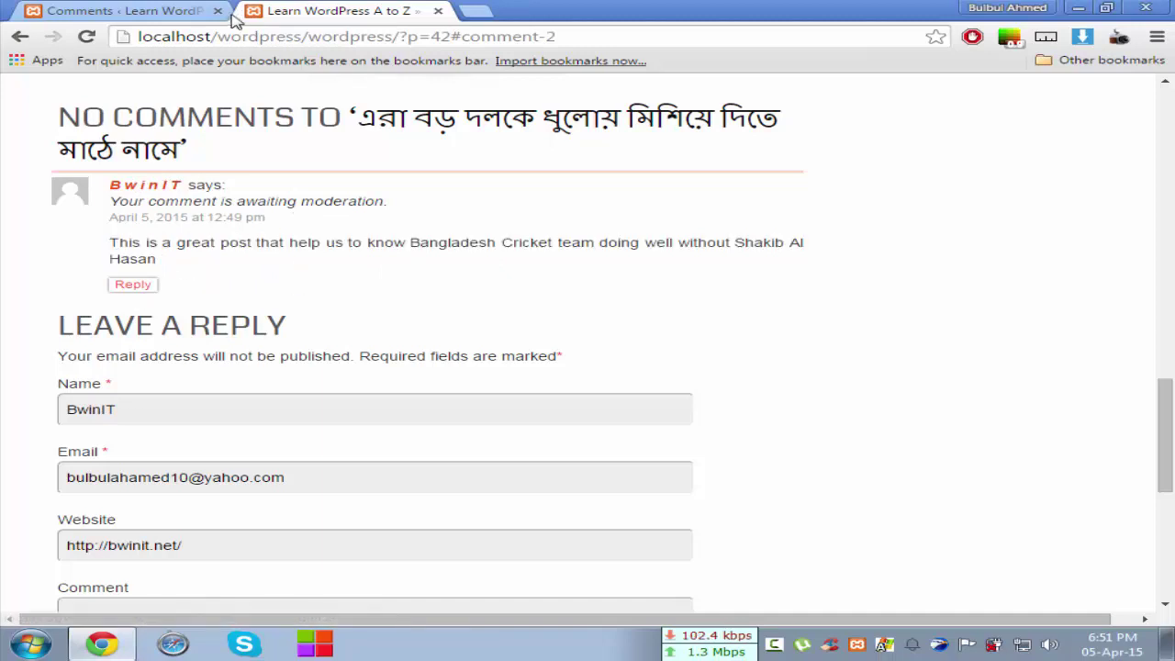
{"action": "left_click", "coordinate": [171, 11]}
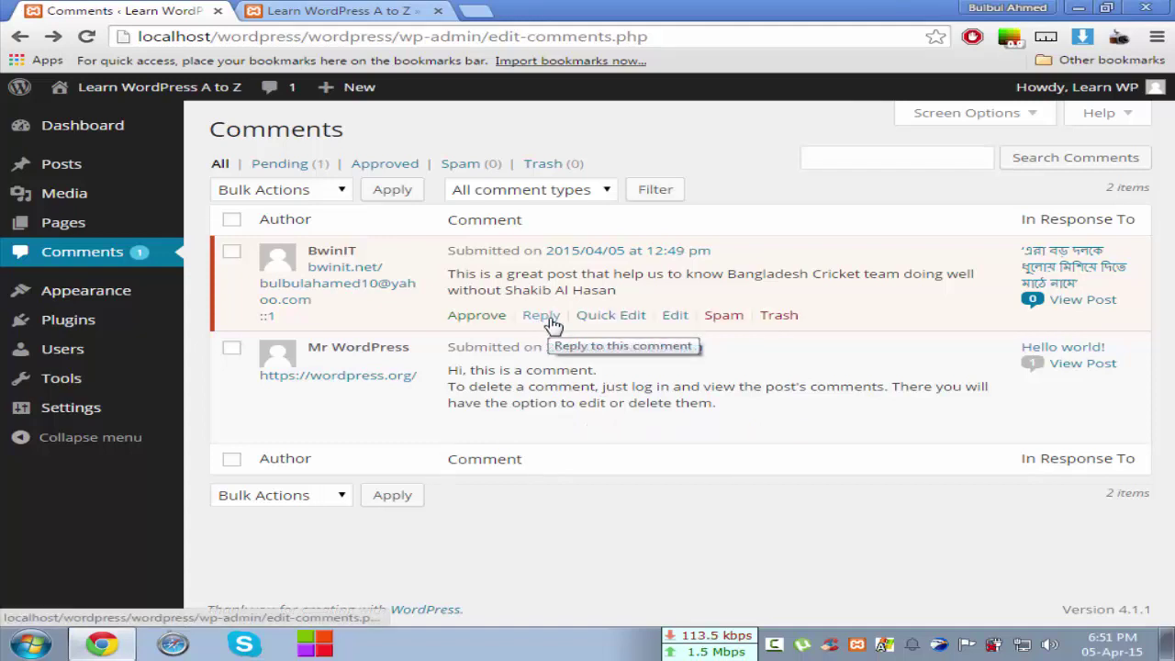
{"action": "left_click", "coordinate": [349, 9]}
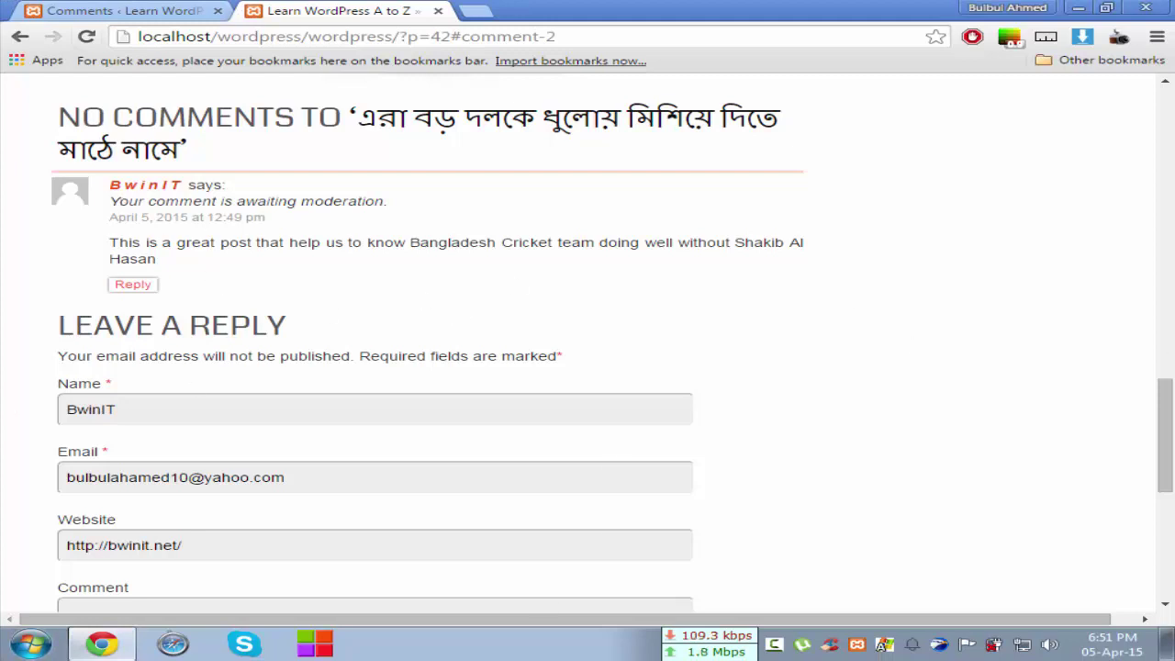
{"action": "left_click", "coordinate": [115, 12]}
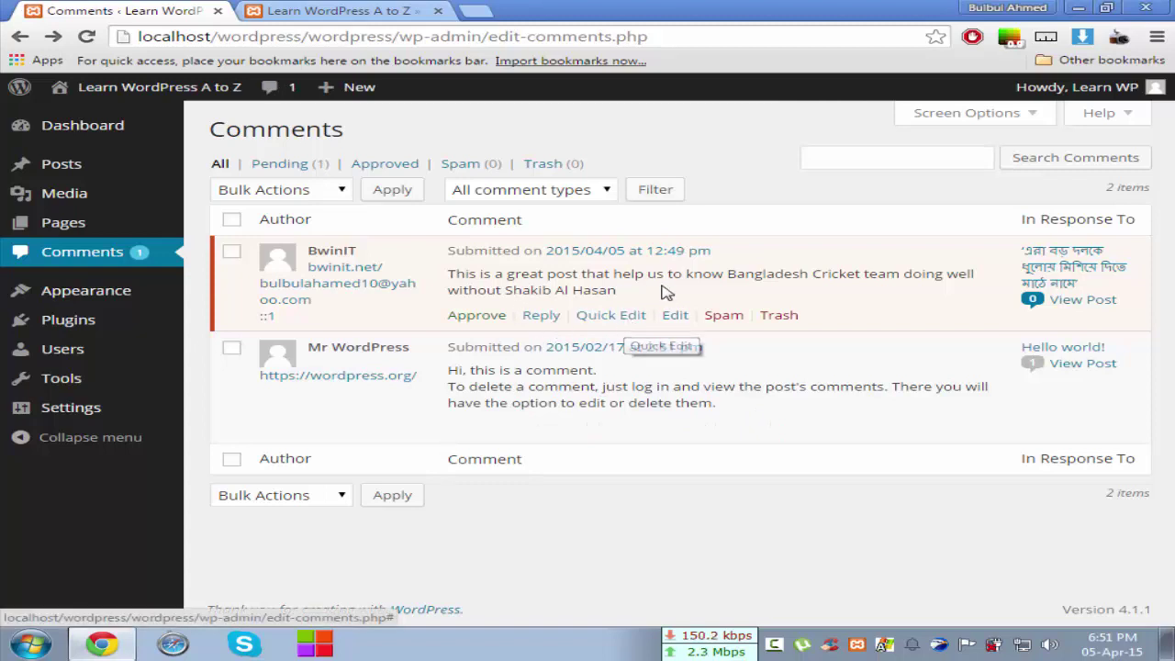
{"action": "left_click", "coordinate": [610, 319]}
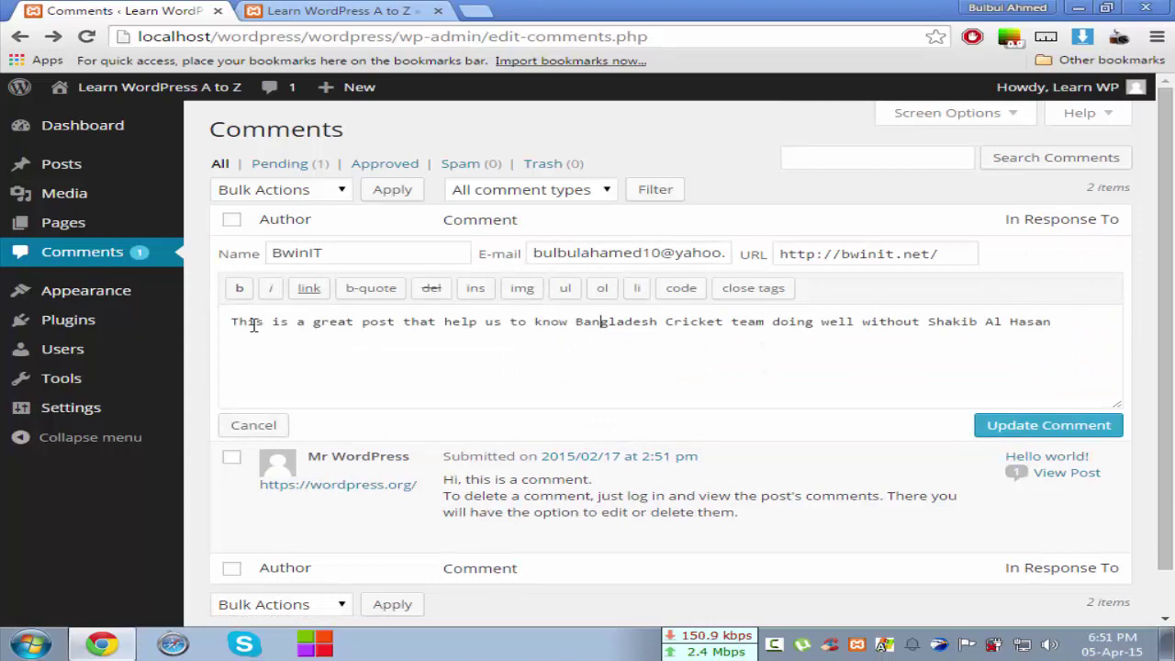
{"action": "left_click_drag", "start_coordinate": [234, 322], "coordinate": [1067, 331]}
{"action": "left_click", "coordinate": [1066, 331]}
{"action": "left_click", "coordinate": [253, 426]}
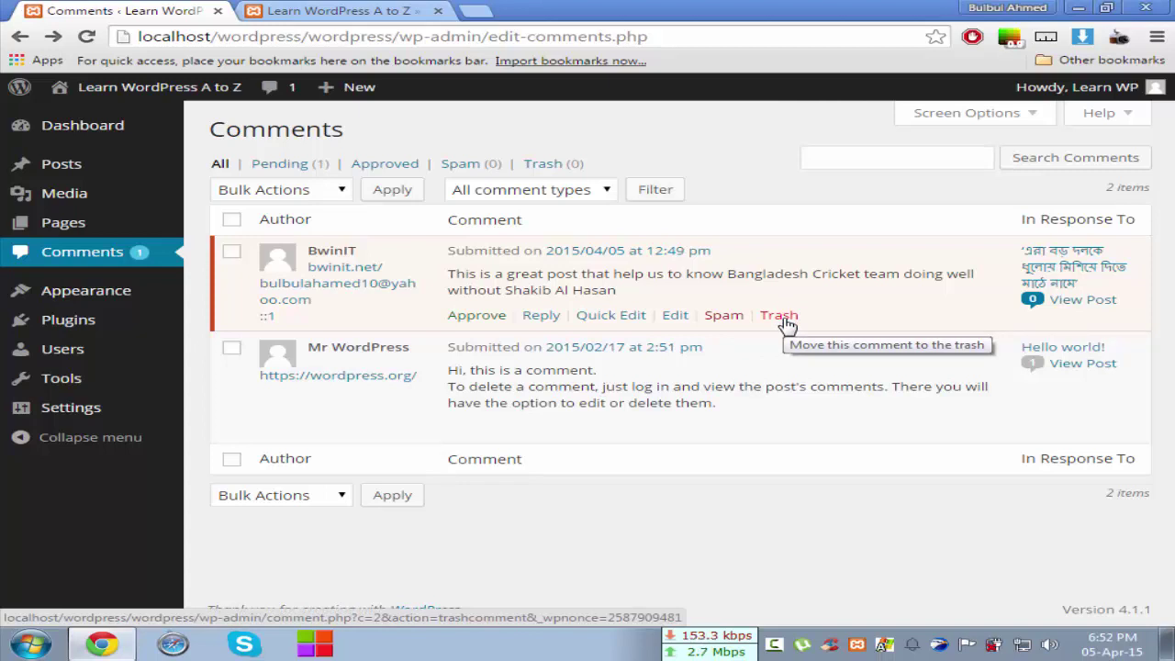
Approve the pending BwinIT comment and list the approved comments
{"action": "triple_click", "coordinate": [238, 164]}
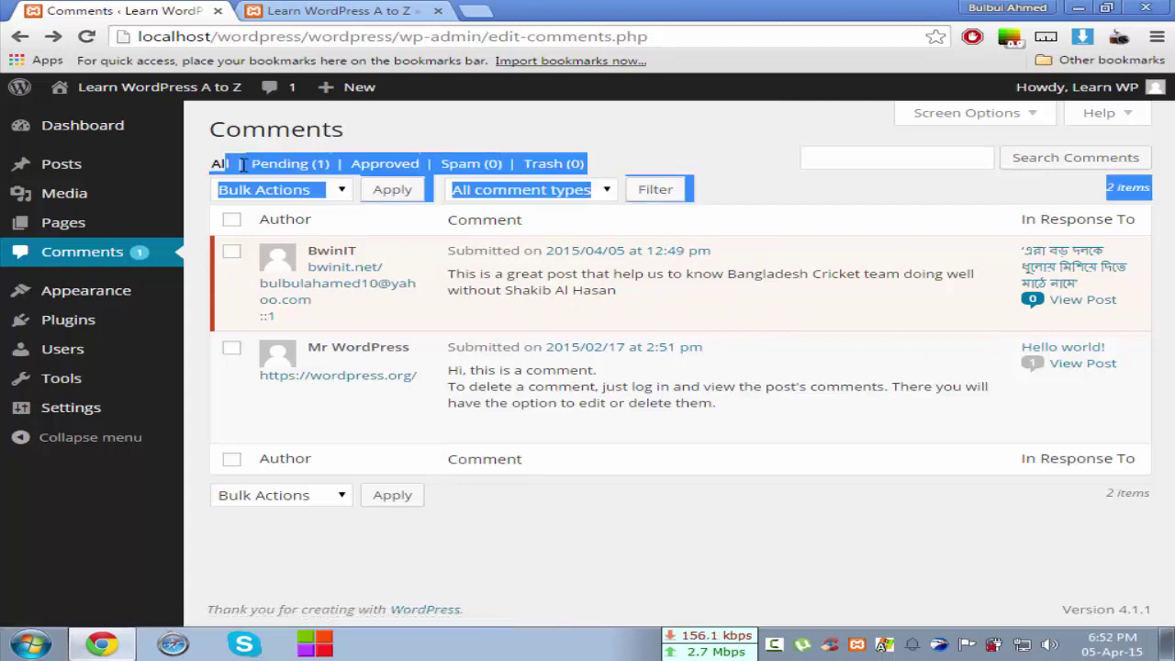
{"action": "left_click", "coordinate": [220, 167]}
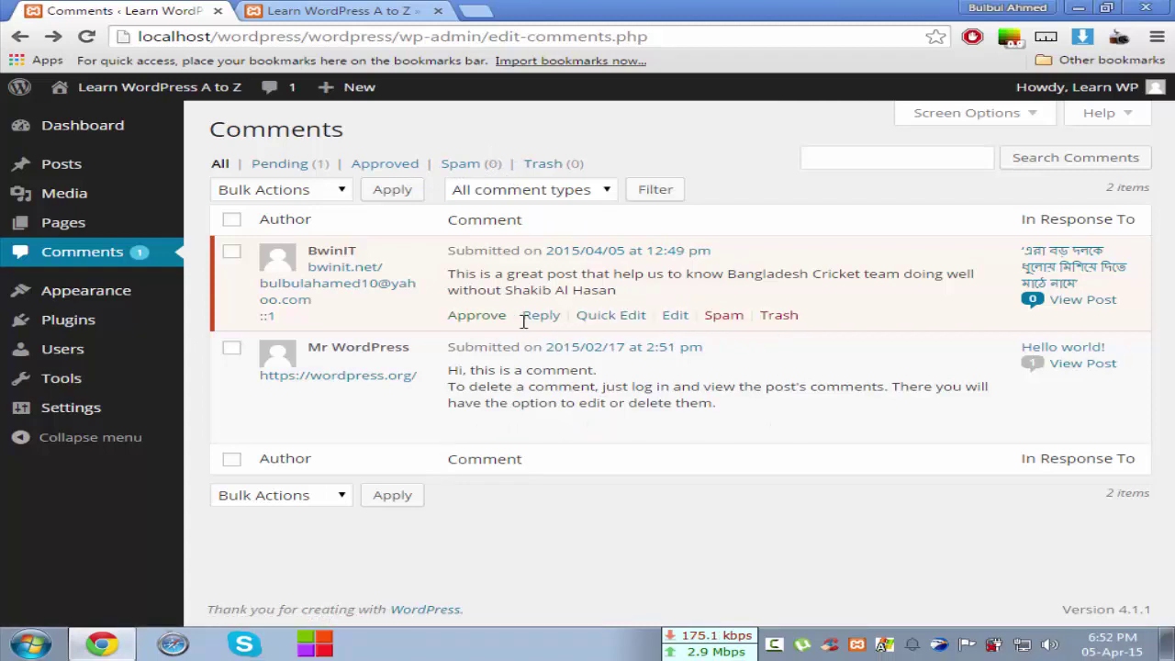
{"action": "left_click", "coordinate": [476, 317]}
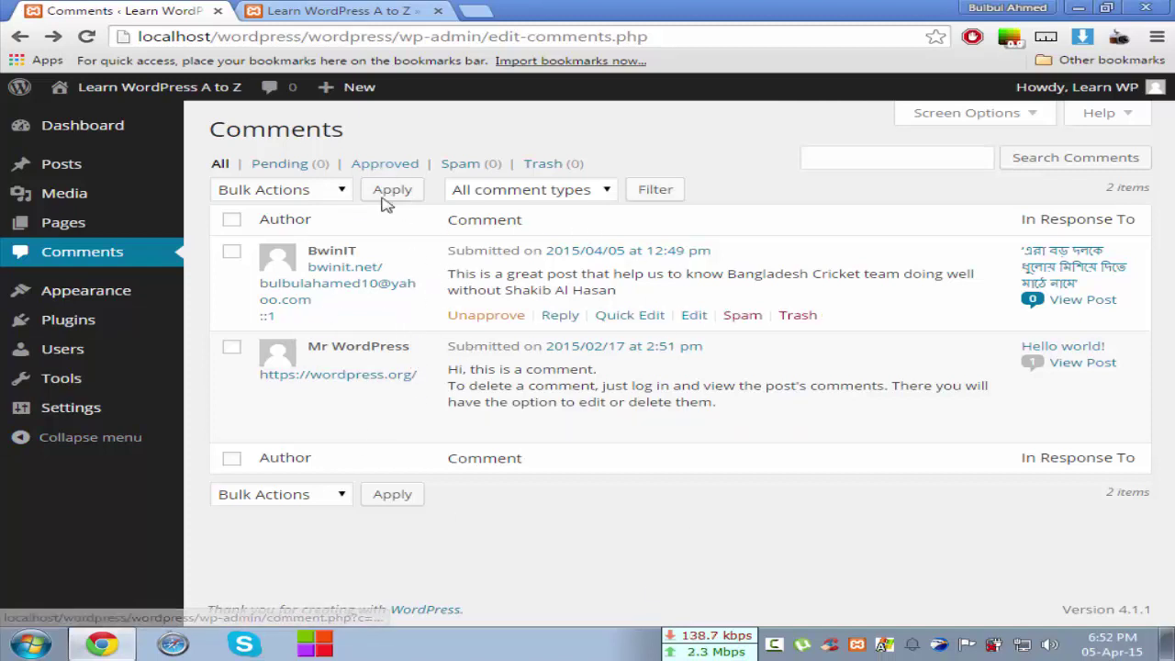
{"action": "left_click", "coordinate": [384, 166]}
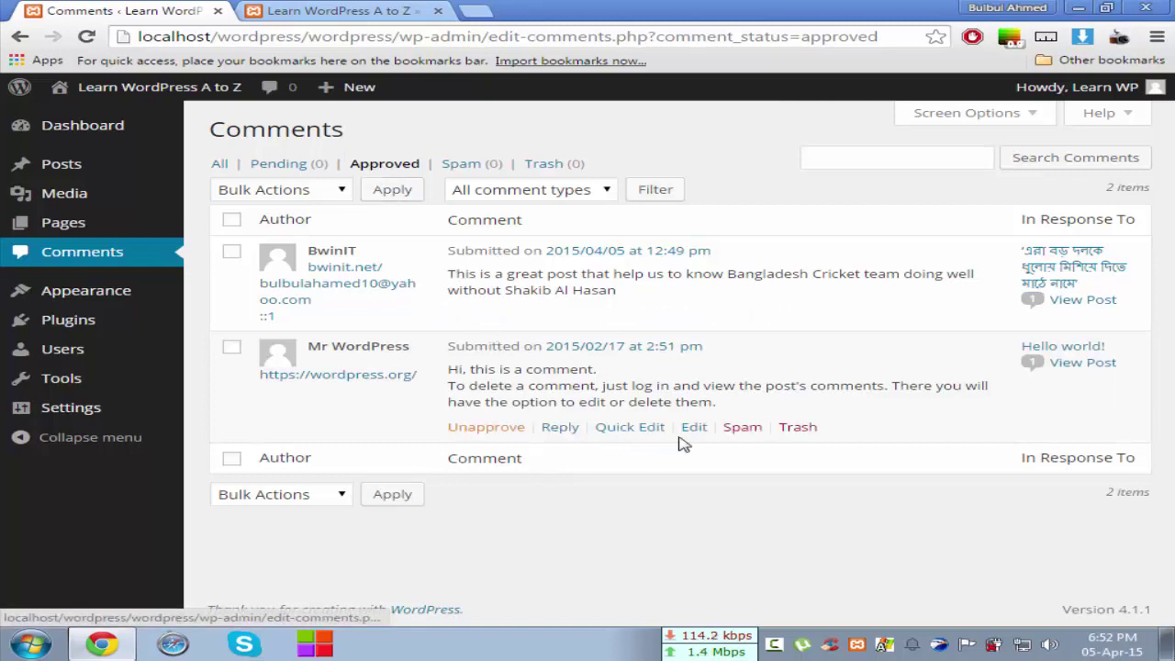
Mark the Mr WordPress comment as spam, check it among the spam comments, and return to the list of all comments
{"action": "left_click", "coordinate": [739, 429]}
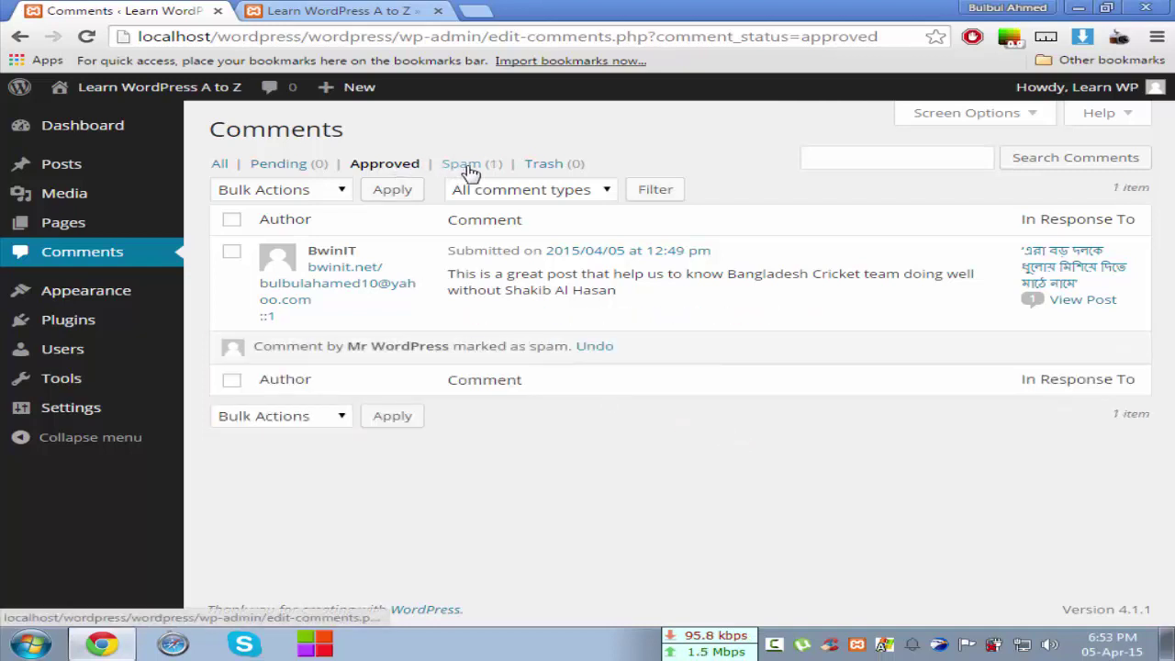
{"action": "left_click", "coordinate": [410, 168]}
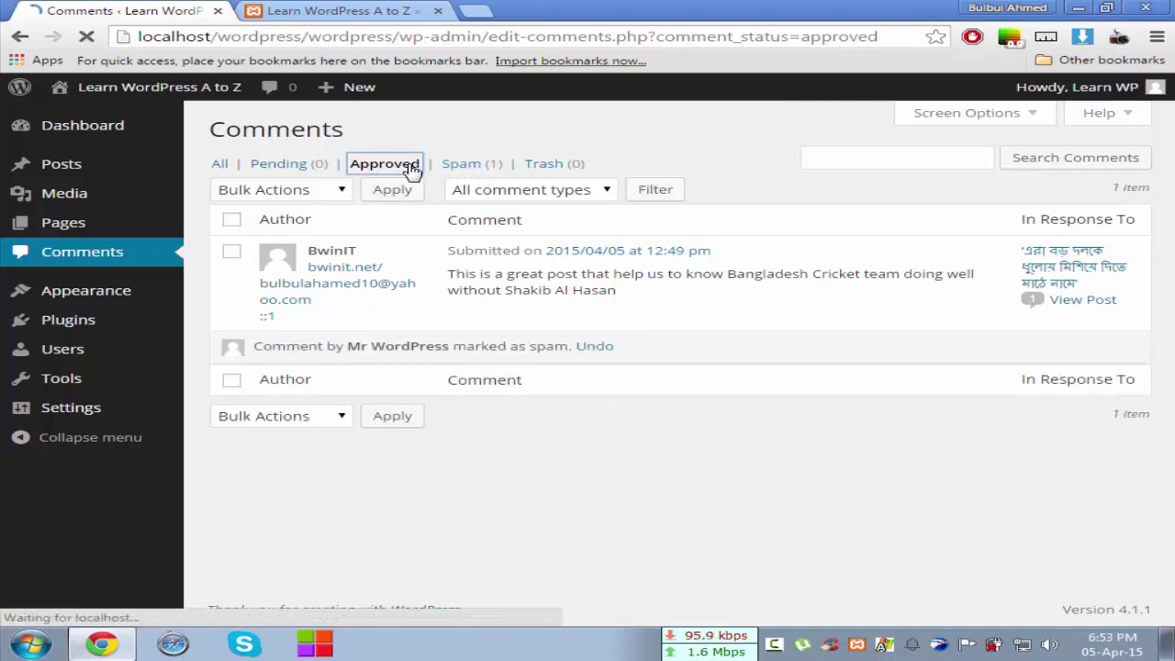
{"action": "left_click", "coordinate": [463, 171]}
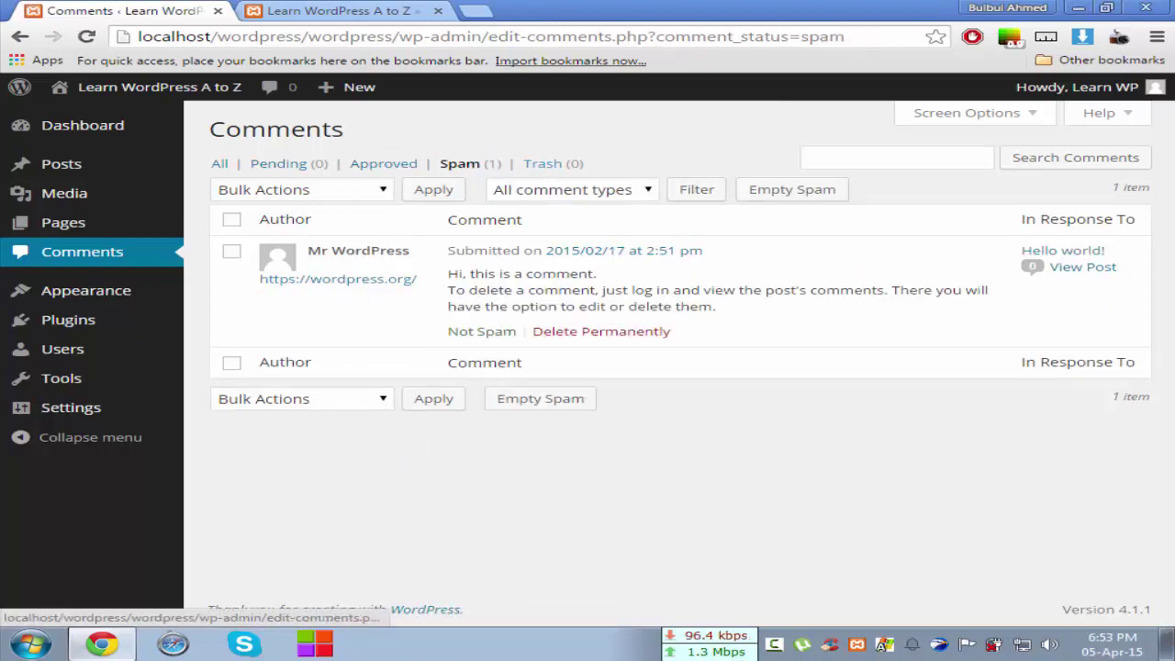
{"action": "left_click", "coordinate": [222, 165]}
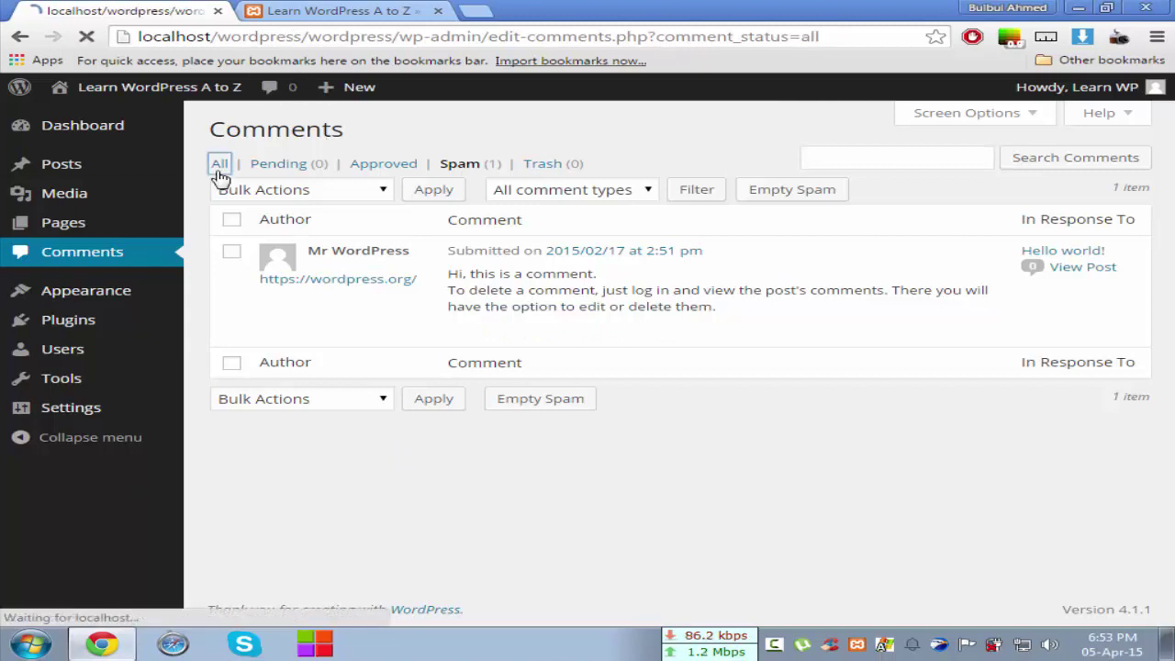
{"action": "left_click", "coordinate": [690, 248]}
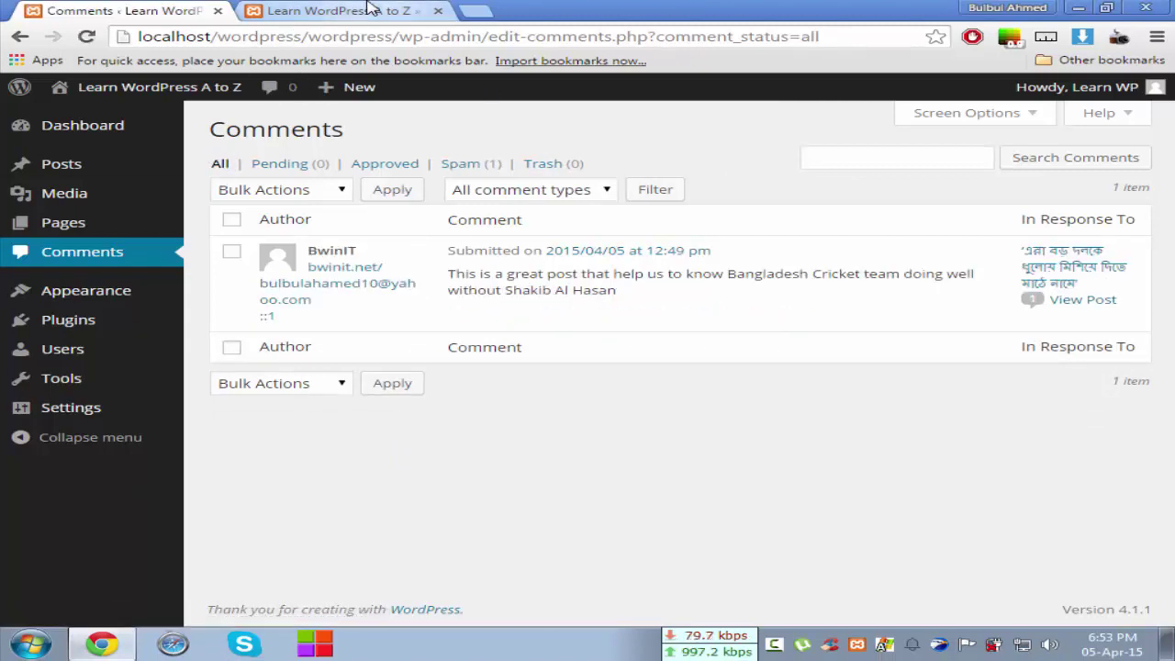
Log out of the WordPress admin account and reload the public post page
{"action": "left_click", "coordinate": [110, 10]}
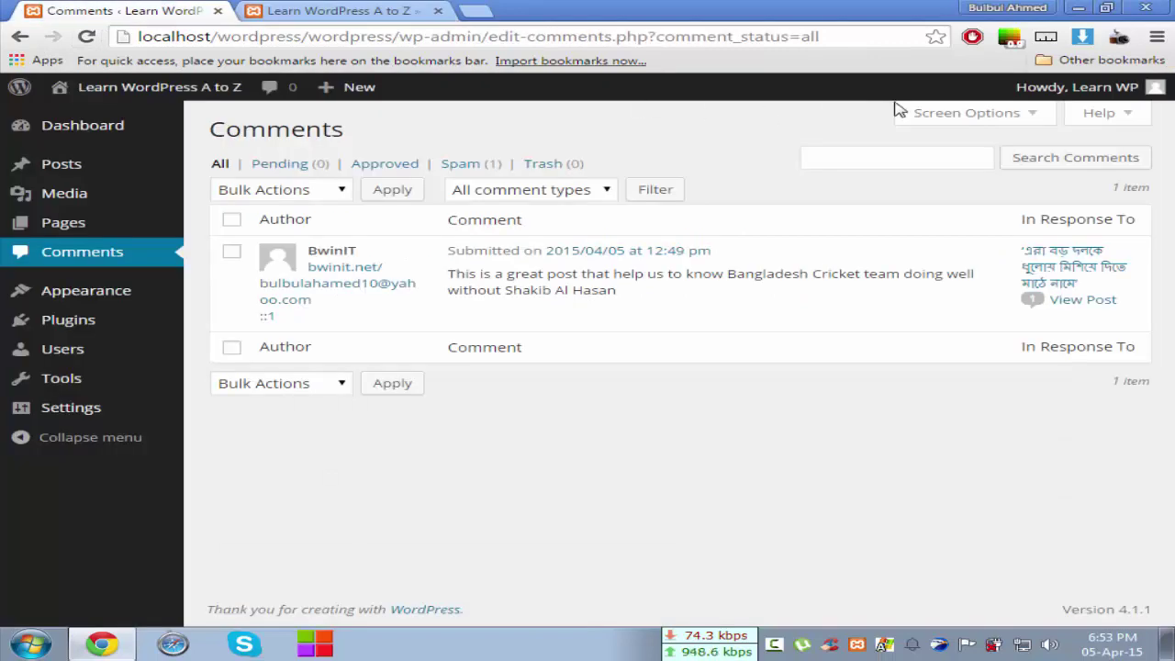
{"action": "mouse_move", "coordinate": [1129, 87]}
{"action": "left_click", "coordinate": [1030, 180]}
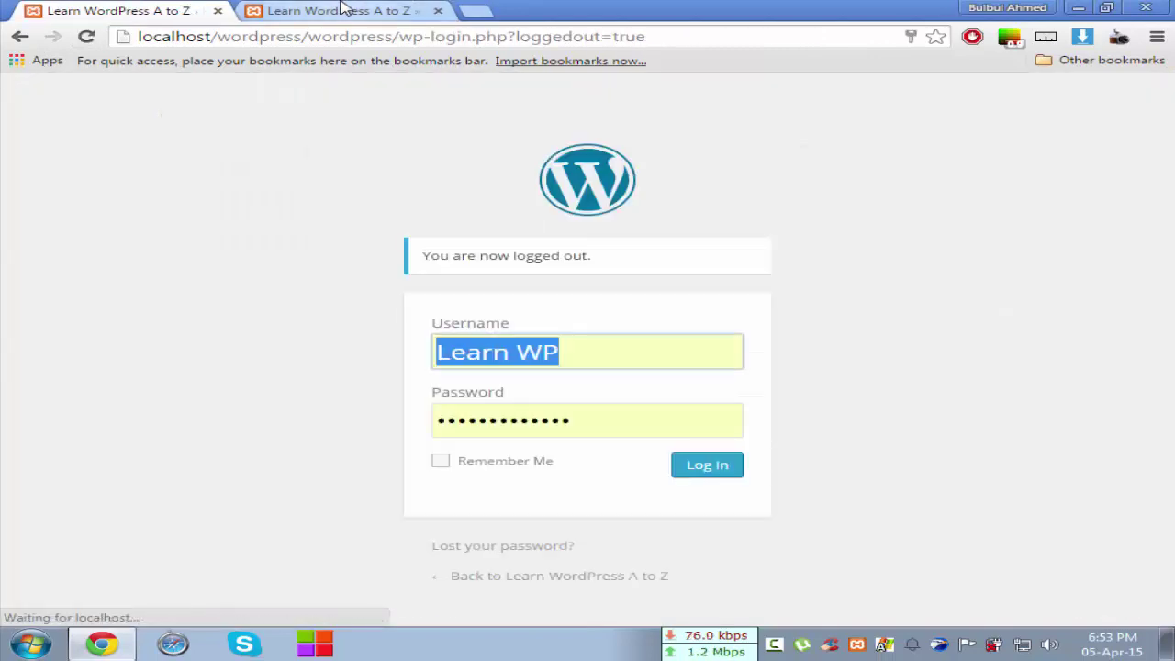
{"action": "left_click", "coordinate": [341, 10]}
{"action": "left_click", "coordinate": [87, 36]}
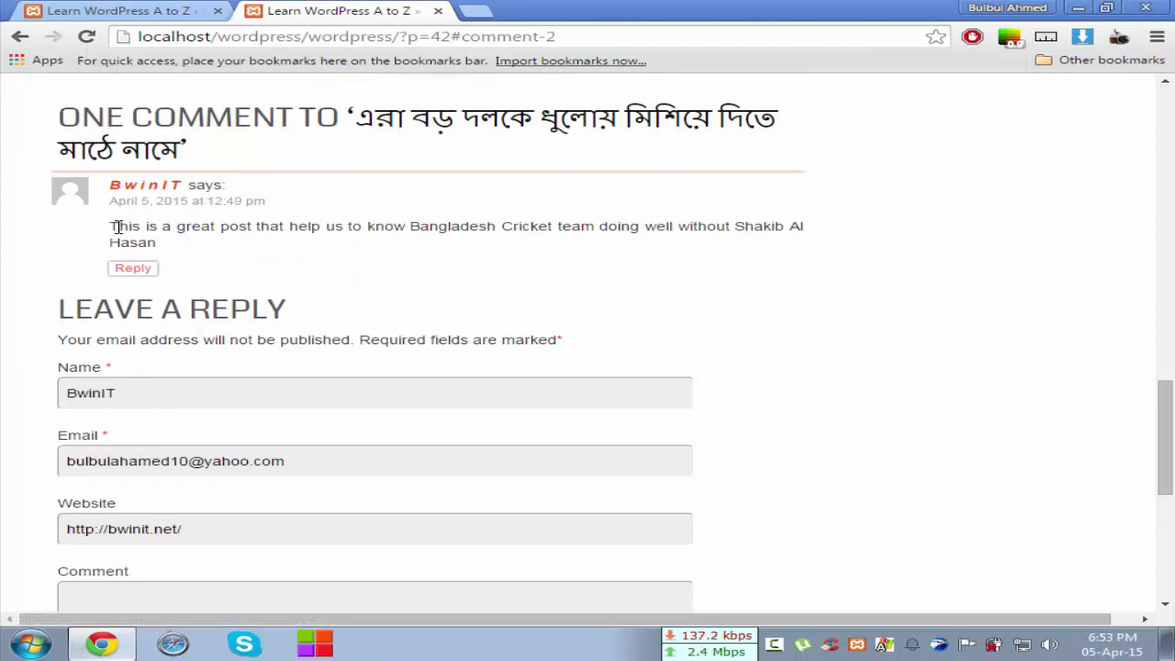
Check the approved comment on the public post and examine the name, email, website and comment fields of its reply form
{"action": "left_click_drag", "start_coordinate": [112, 226], "coordinate": [179, 244]}
{"action": "left_click", "coordinate": [447, 314]}
{"action": "left_click", "coordinate": [122, 269]}
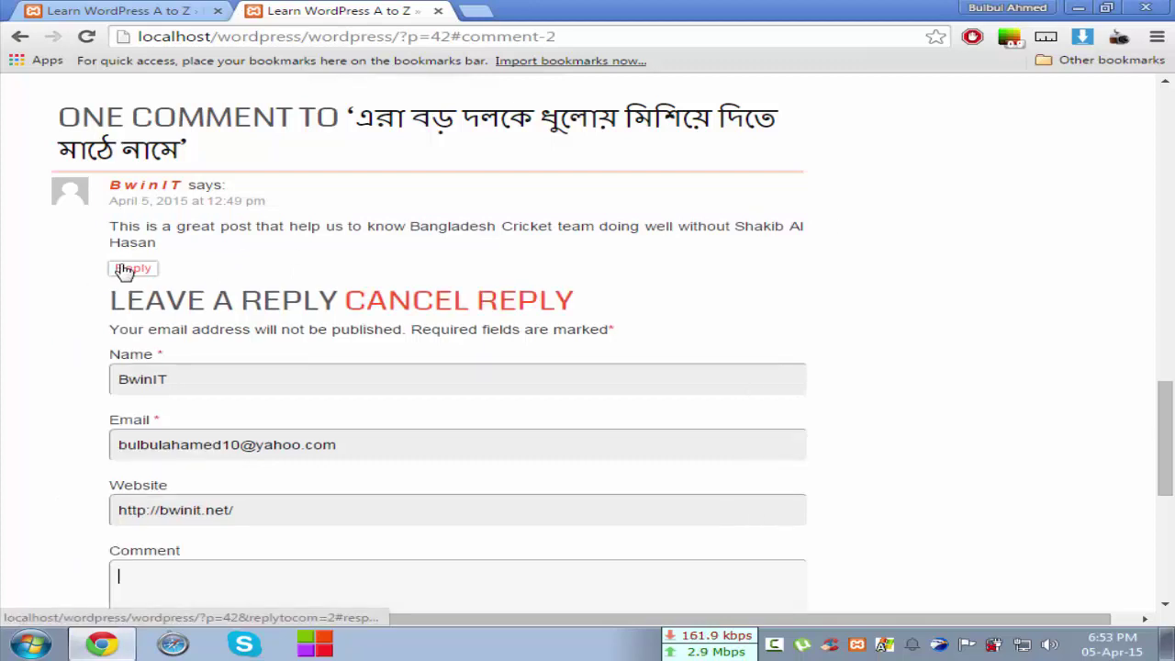
{"action": "scroll", "coordinate": [514, 349], "scroll_direction": "down", "scroll_amount": 2}
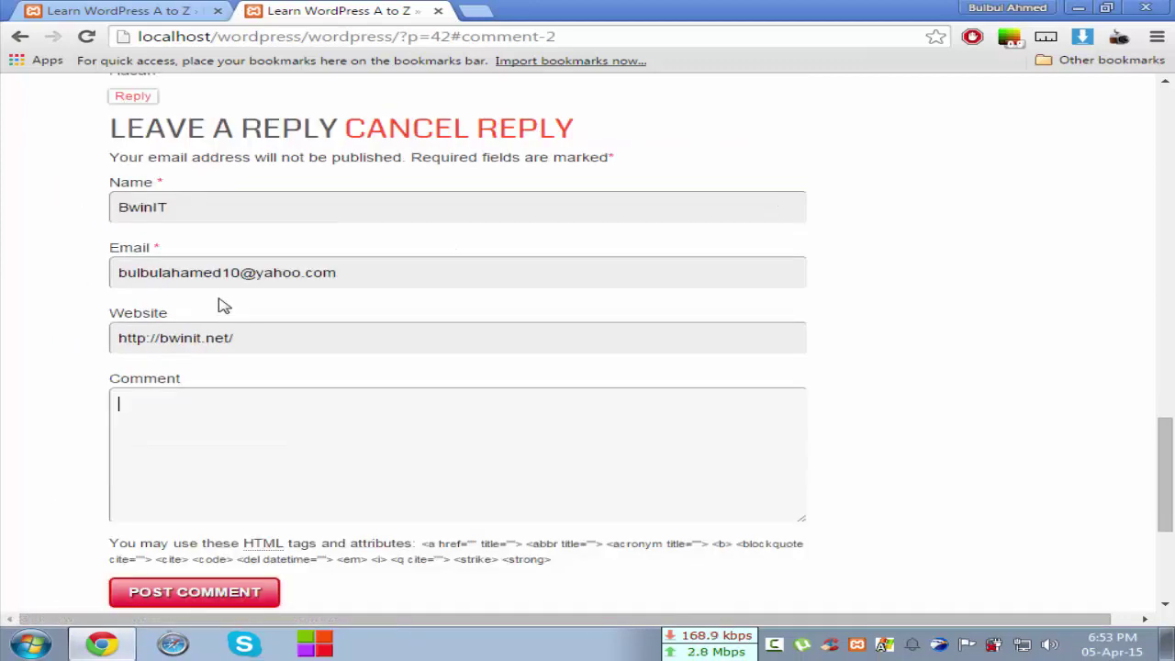
{"action": "left_click_drag", "start_coordinate": [236, 216], "coordinate": [67, 216]}
{"action": "left_click_drag", "start_coordinate": [372, 283], "coordinate": [98, 280]}
{"action": "left_click_drag", "start_coordinate": [345, 354], "coordinate": [197, 350]}
{"action": "left_click", "coordinate": [262, 446]}
{"action": "scroll", "coordinate": [211, 314], "scroll_direction": "up", "scroll_amount": 4}
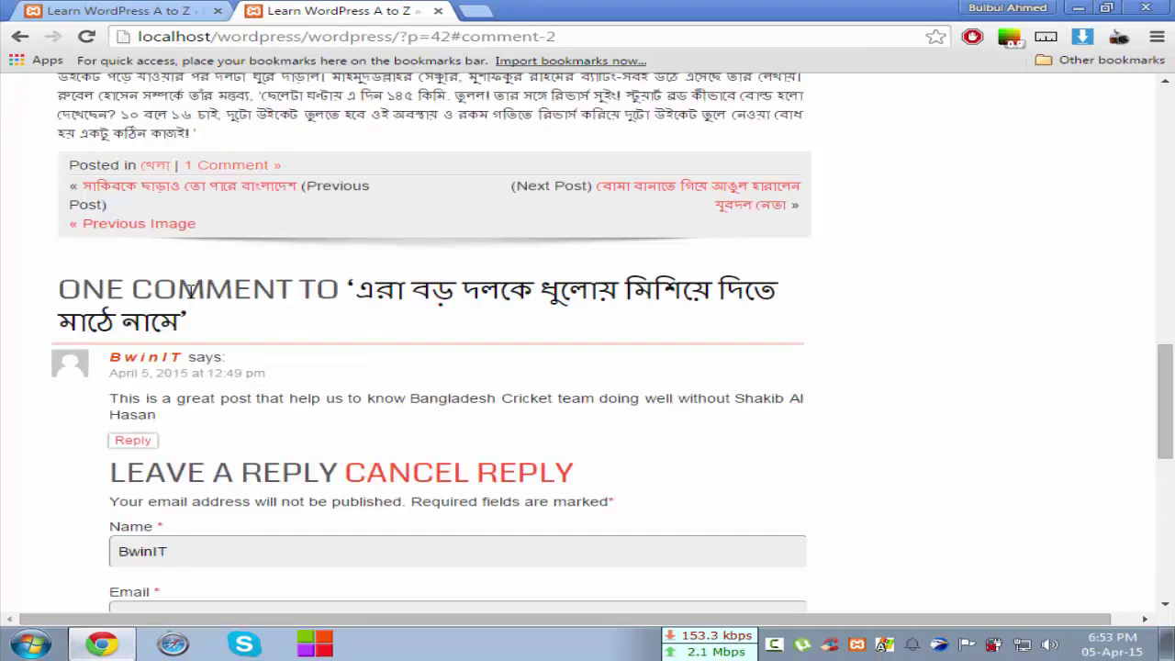
Log back in to the admin with the saved credentials and Remember Me enabled, and review the dashboard's comment activity
{"action": "left_click", "coordinate": [229, 5]}
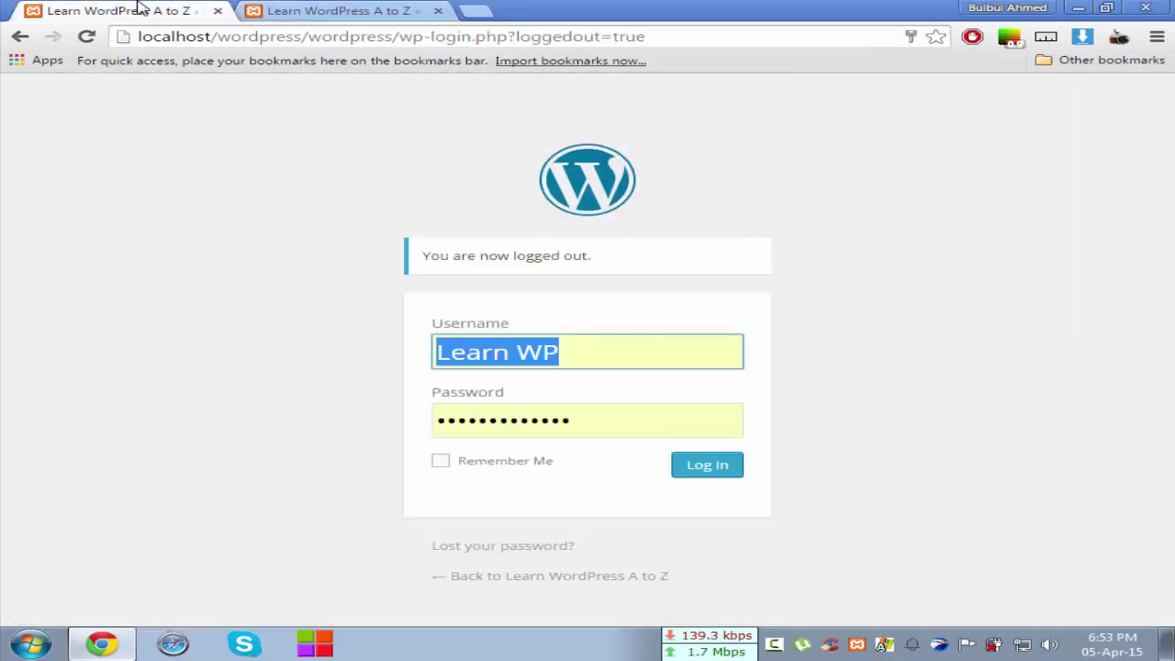
{"action": "left_click", "coordinate": [438, 462]}
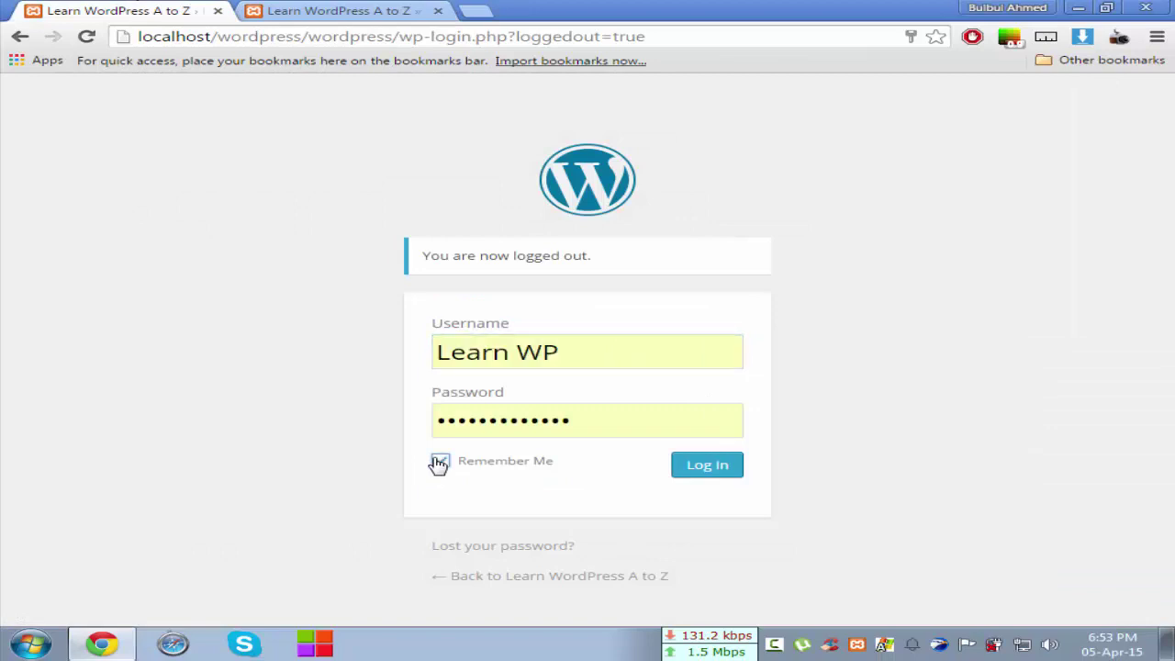
{"action": "left_click", "coordinate": [693, 474]}
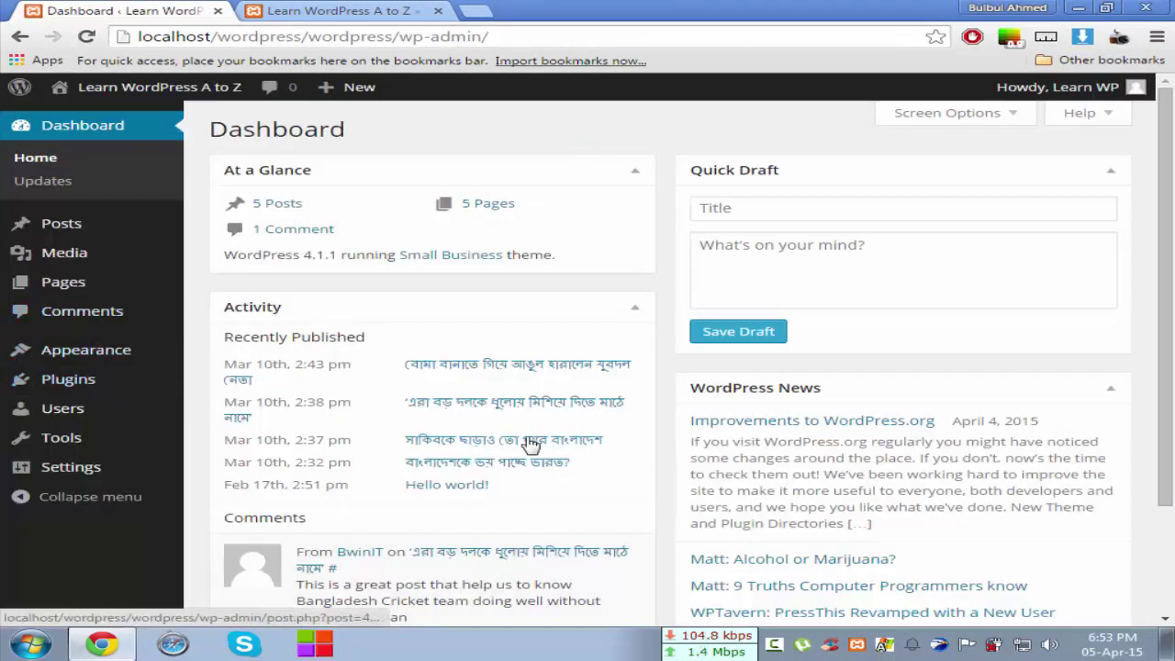
{"action": "scroll", "coordinate": [557, 450], "scroll_direction": "down", "scroll_amount": 3}
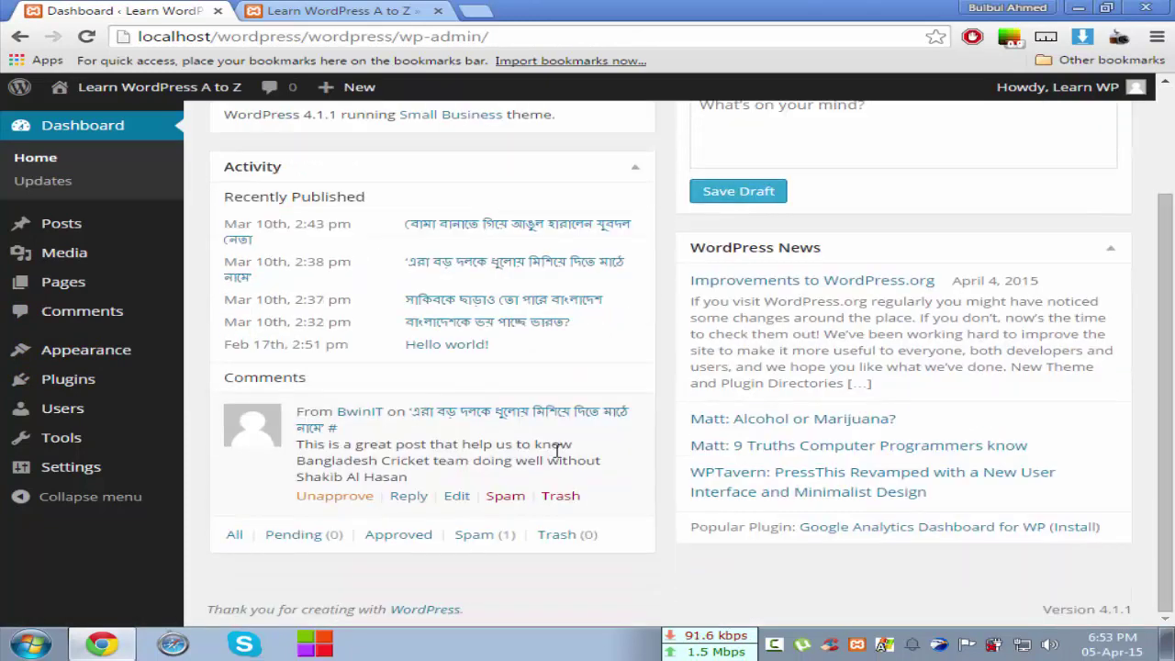
{"action": "scroll", "coordinate": [557, 450], "scroll_direction": "up", "scroll_amount": 3}
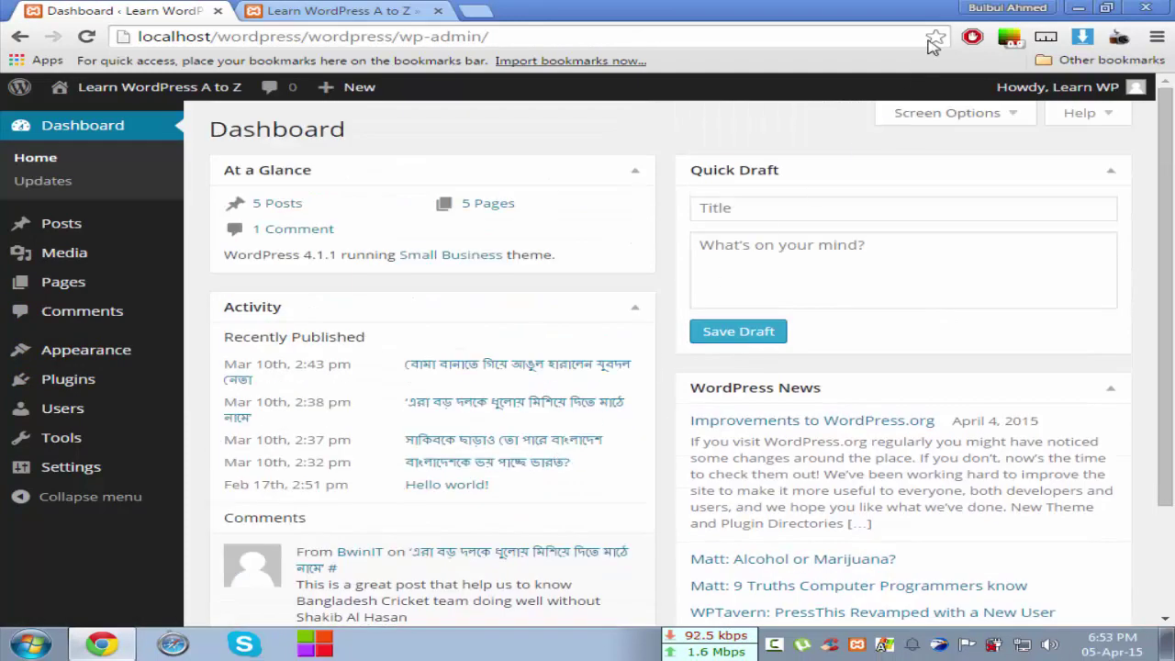
{"action": "left_click", "coordinate": [1076, 11]}
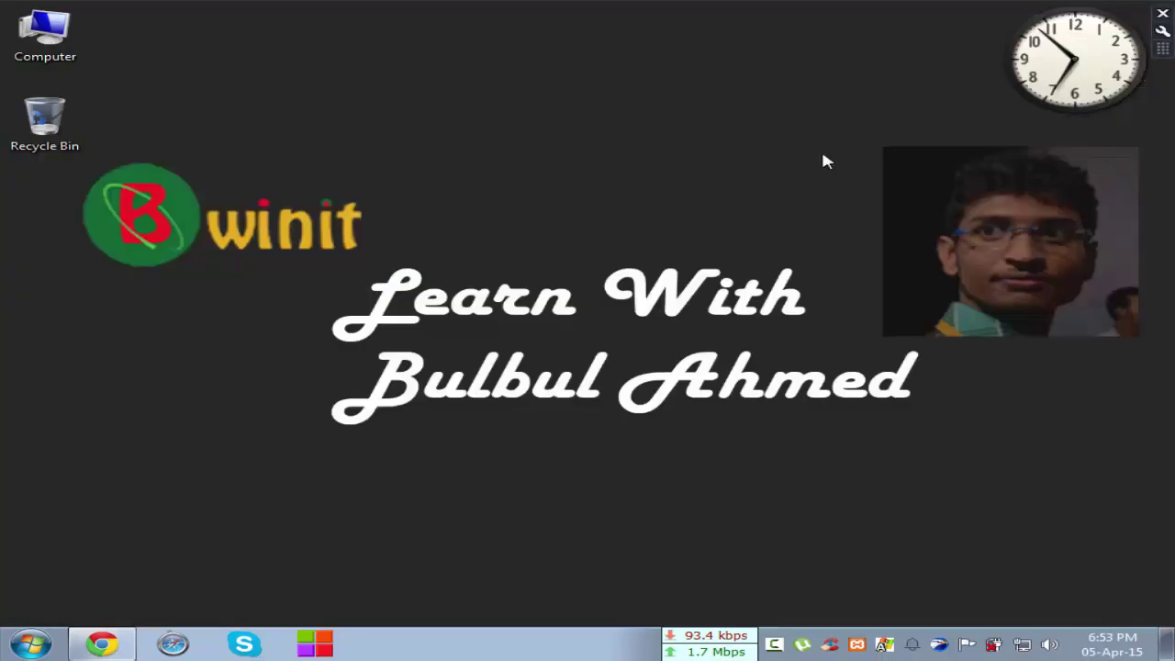
{"action": "right_click", "coordinate": [420, 208]}
{"action": "left_click", "coordinate": [468, 253]}
{"action": "right_click", "coordinate": [439, 220]}
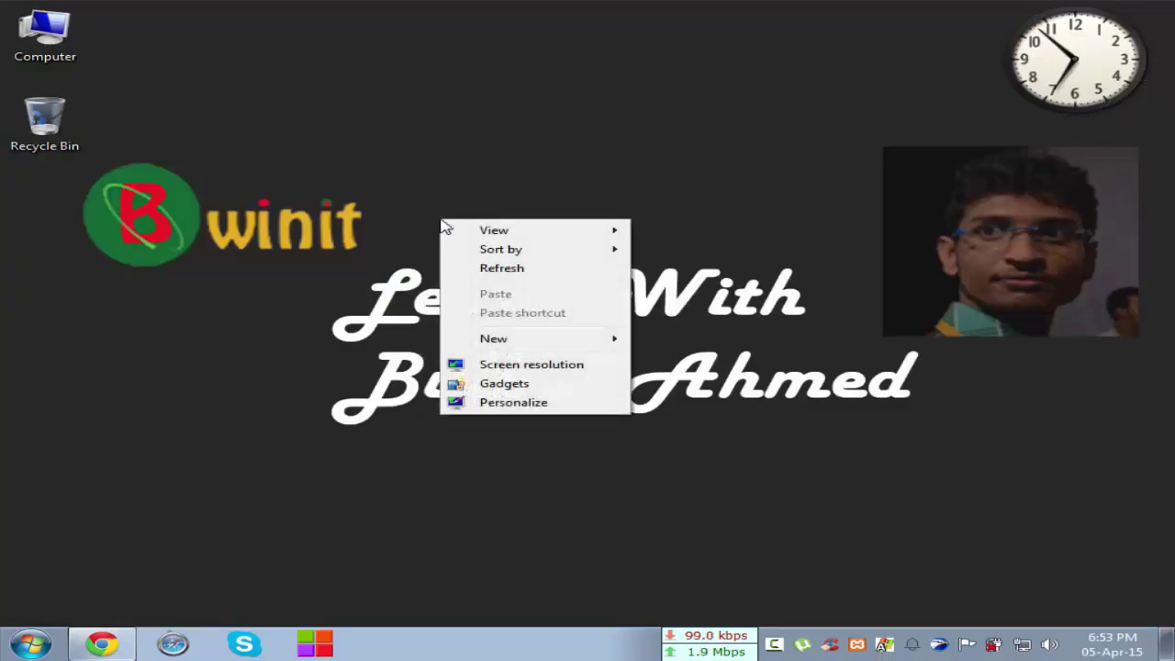
{"action": "left_click", "coordinate": [485, 268]}
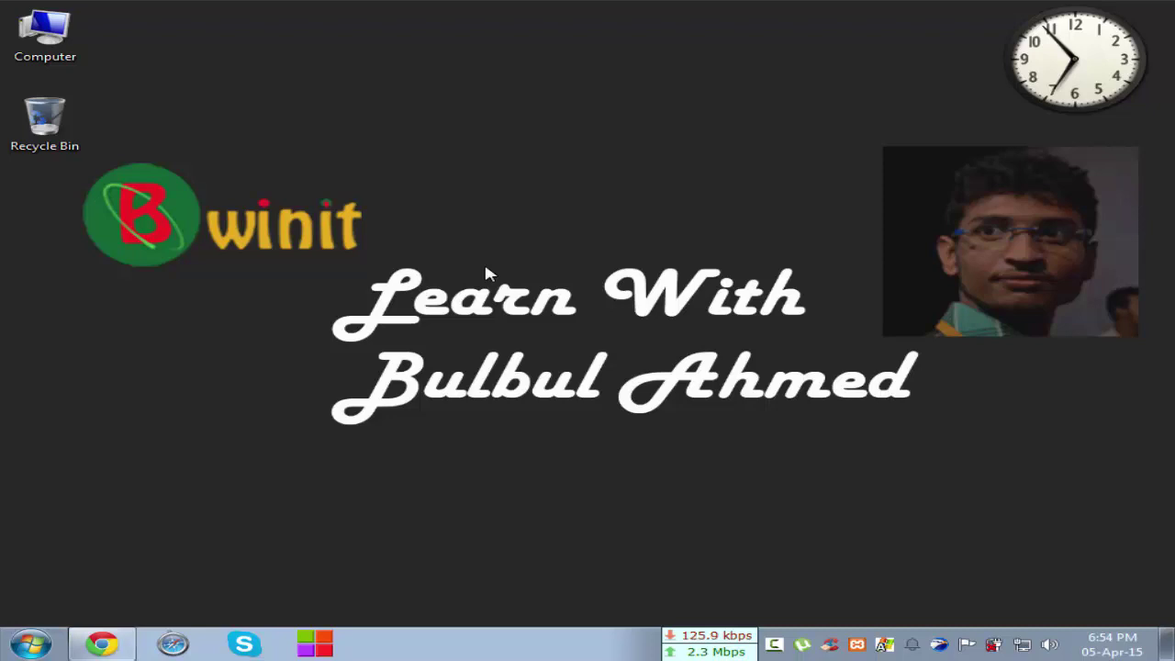
{"action": "left_click", "coordinate": [102, 643]}
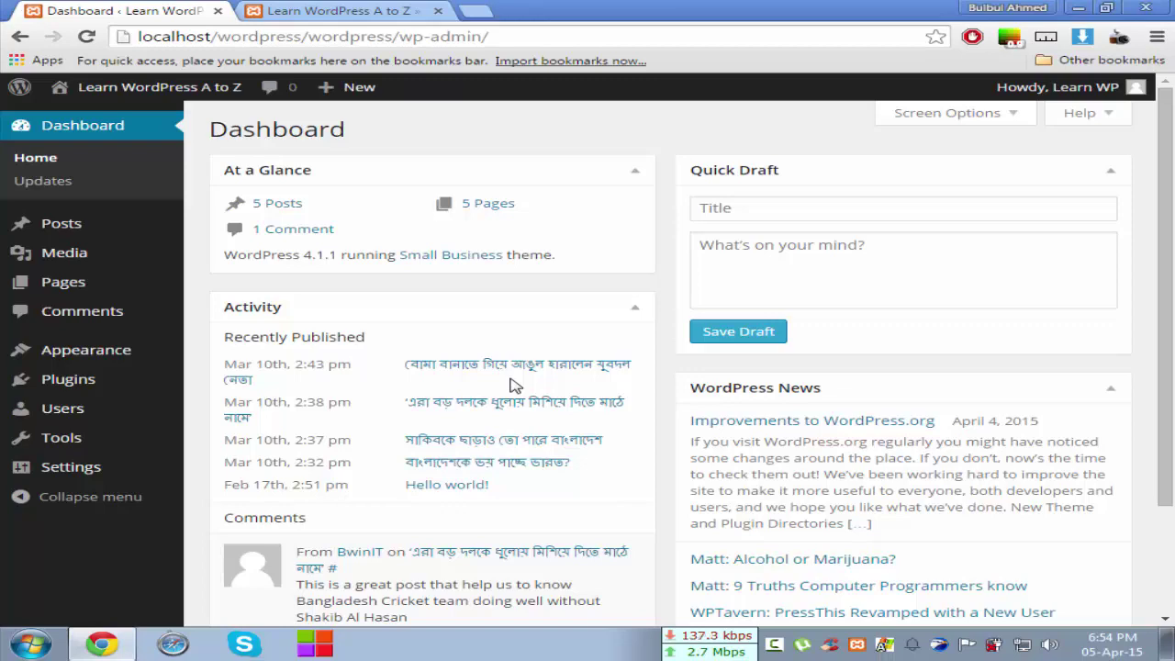
{"action": "left_click", "coordinate": [1076, 9]}
{"action": "right_click", "coordinate": [350, 263]}
{"action": "left_click", "coordinate": [404, 310]}
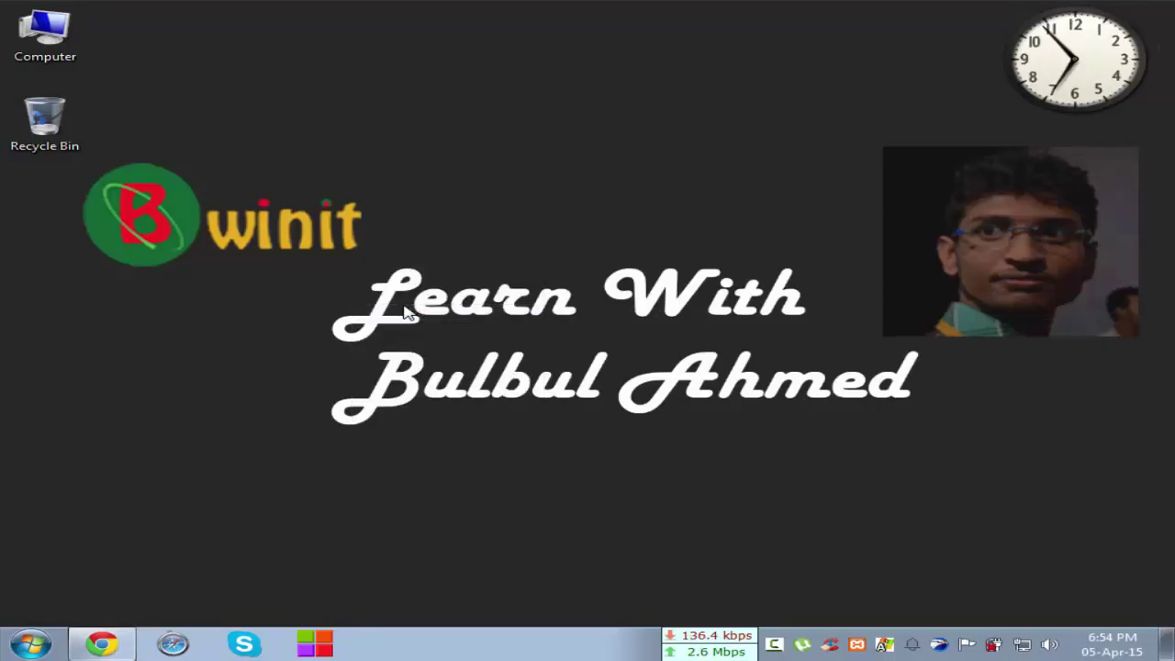